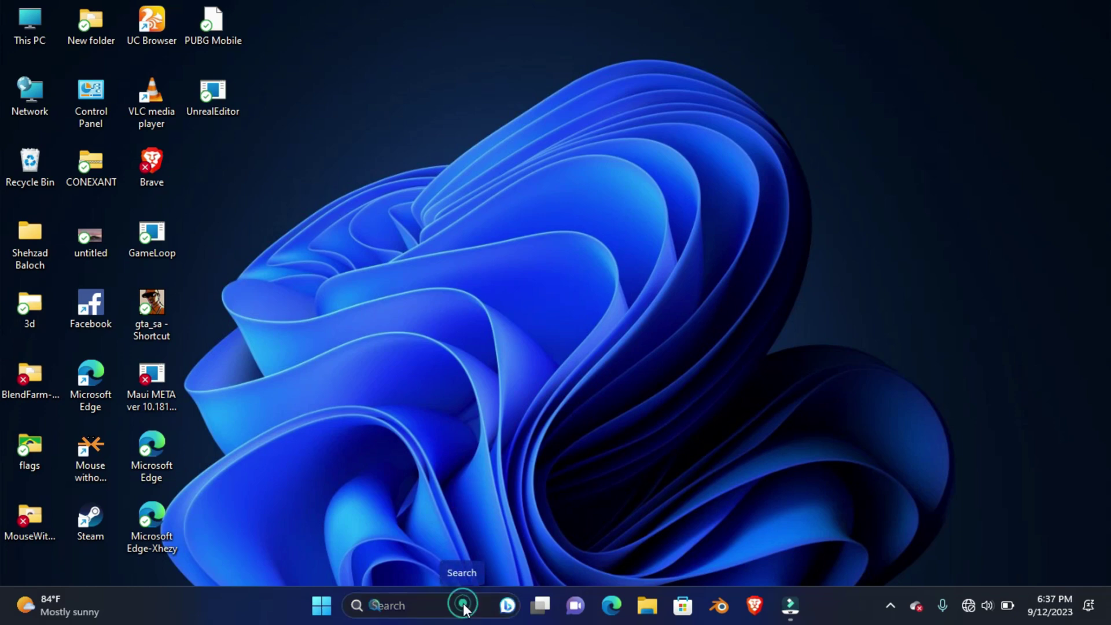
Step: Open System Information from Windows search to check the Secure Boot State
{"action": "left_click", "coordinate": [465, 605]}
{"action": "type", "text": "sy"}
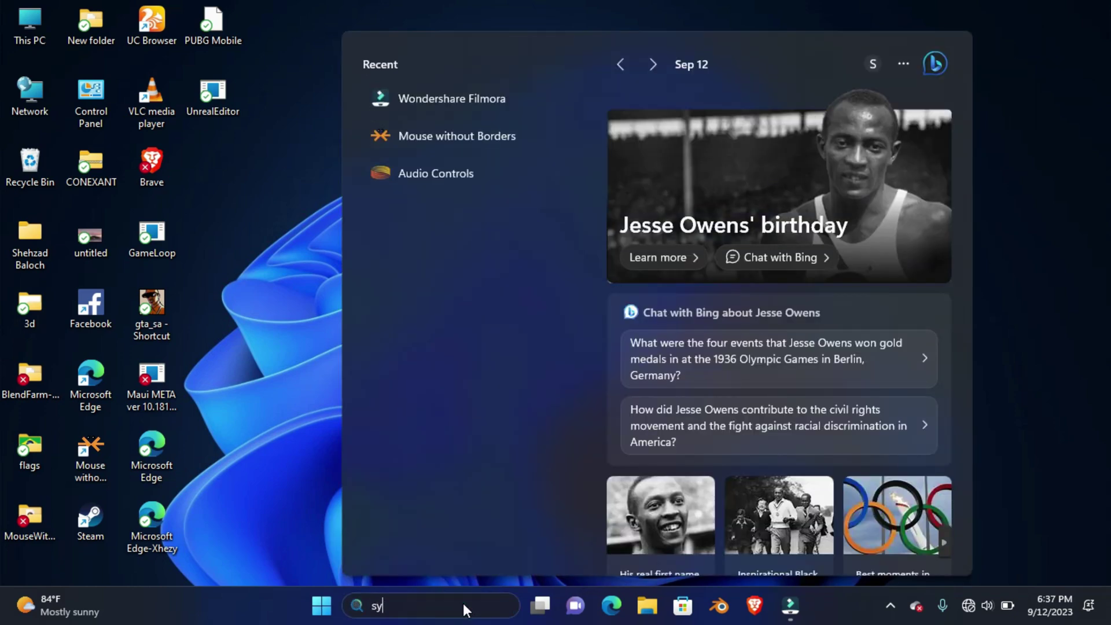
{"action": "type", "text": "s"}
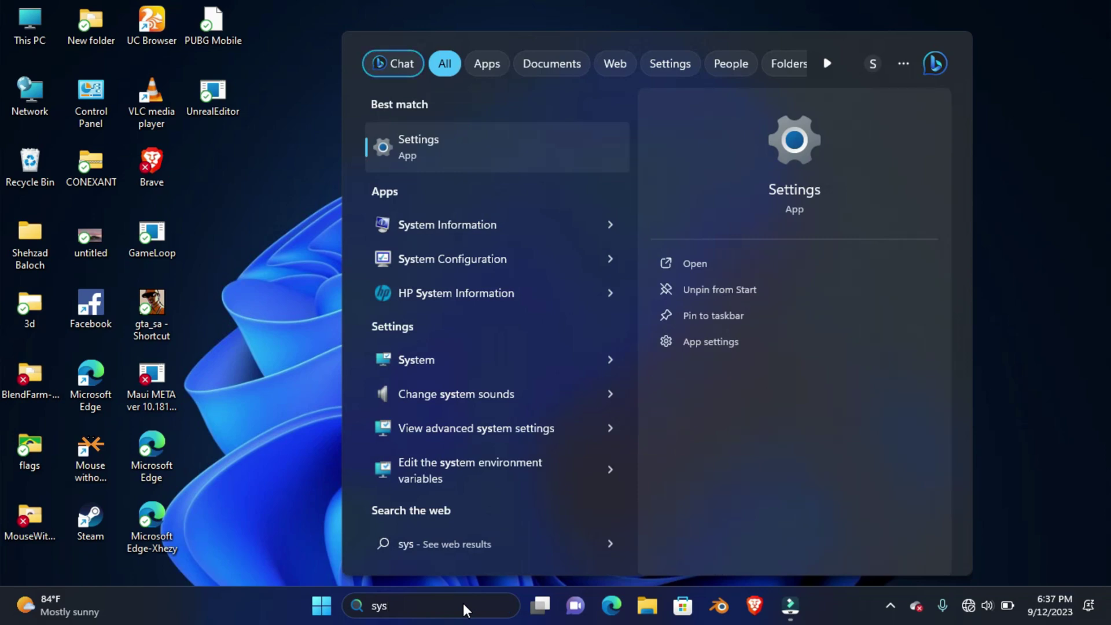
{"action": "left_click", "coordinate": [523, 223]}
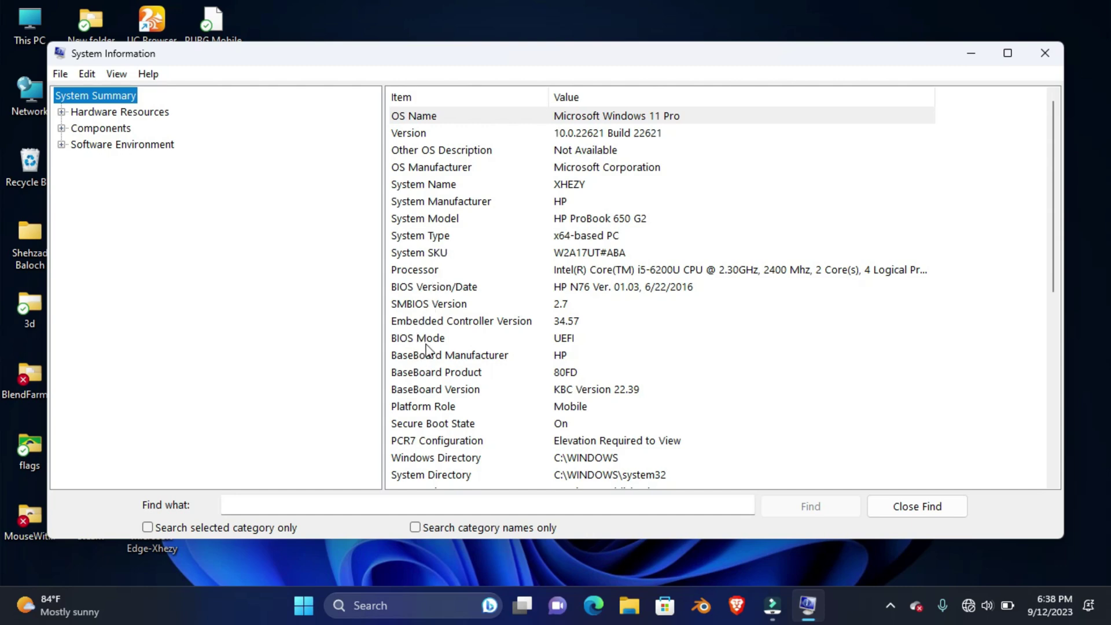
{"action": "scroll", "coordinate": [499, 314], "scroll_direction": "down", "scroll_amount": 2}
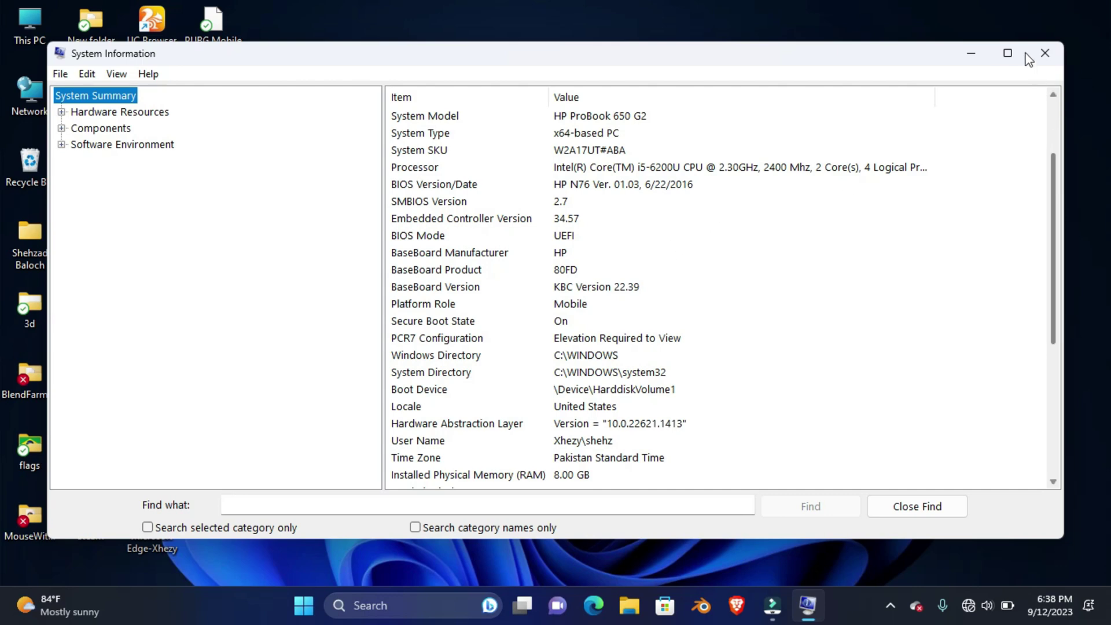
Step: Close System Information and restart into advanced startup via Settings > System > Recovery
{"action": "left_click", "coordinate": [1043, 54]}
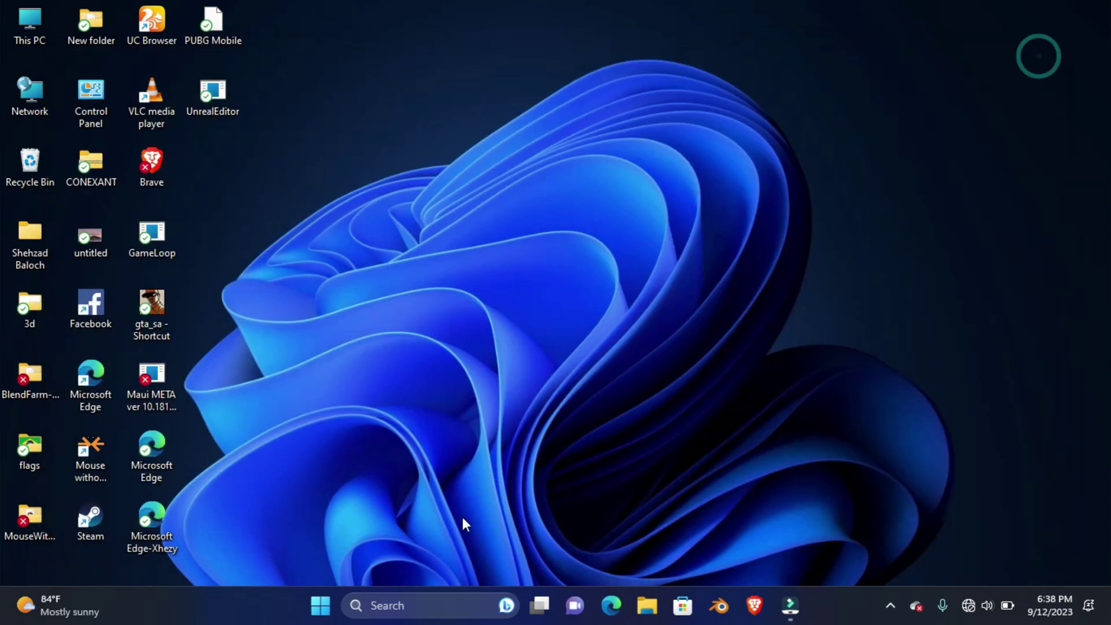
{"action": "left_click", "coordinate": [322, 606]}
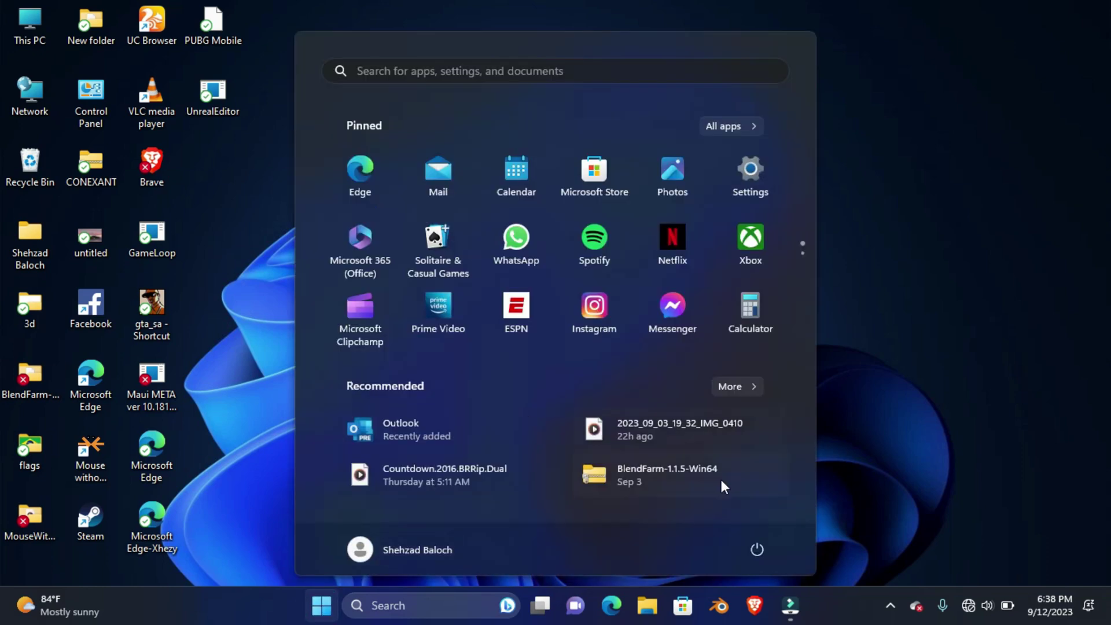
{"action": "left_click", "coordinate": [743, 179]}
{"action": "scroll", "coordinate": [462, 475], "scroll_direction": "down", "scroll_amount": 3}
{"action": "scroll", "coordinate": [463, 475], "scroll_direction": "down", "scroll_amount": 3}
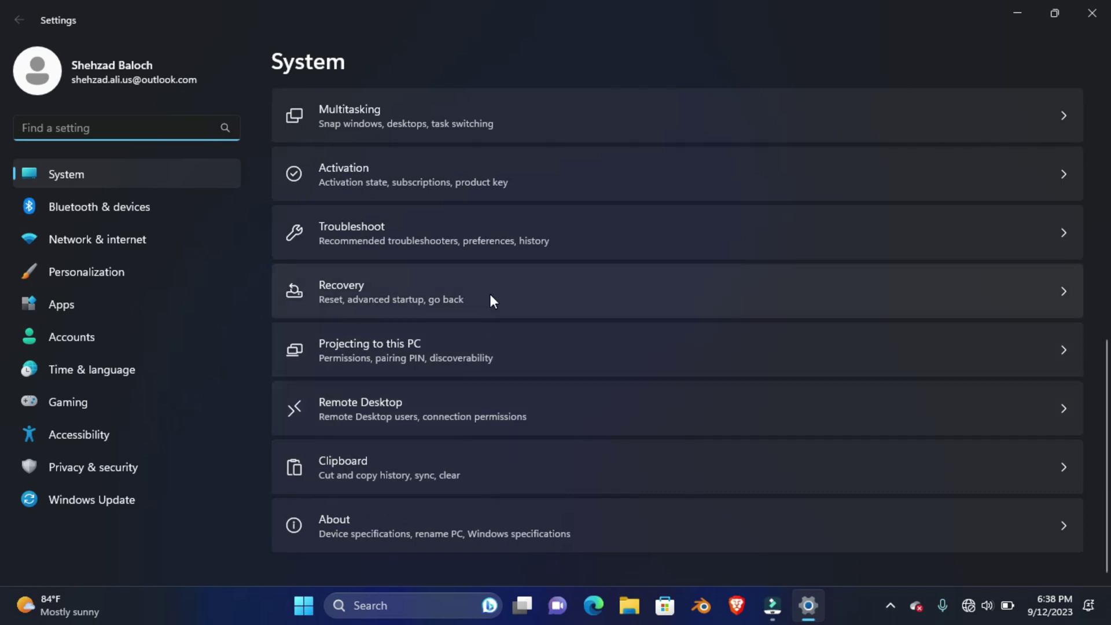
{"action": "left_click", "coordinate": [489, 292]}
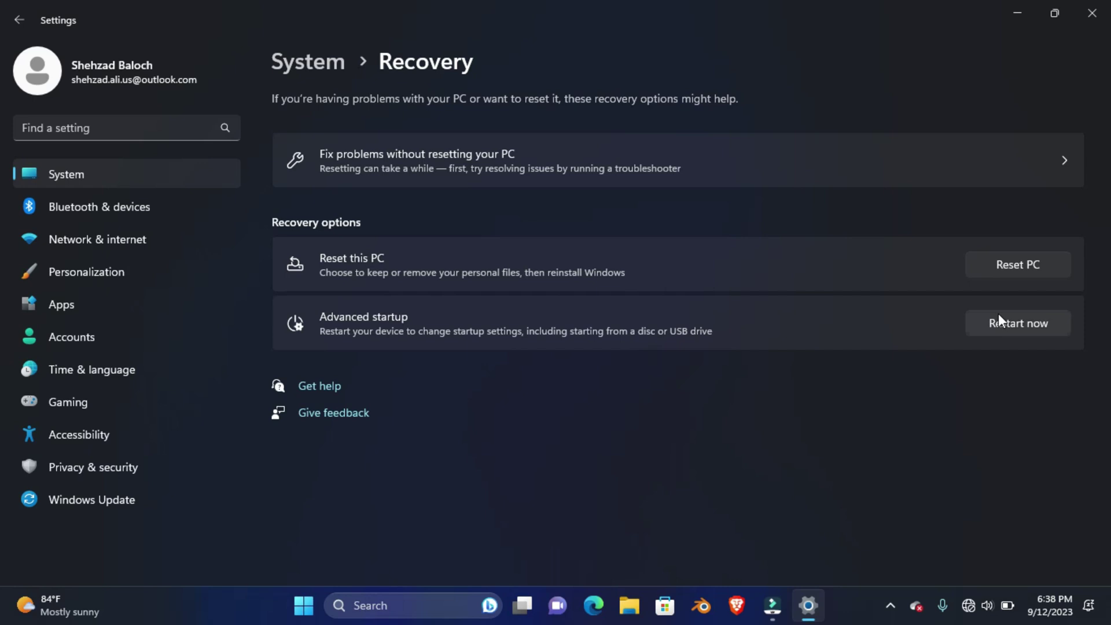
{"action": "left_click", "coordinate": [1026, 321]}
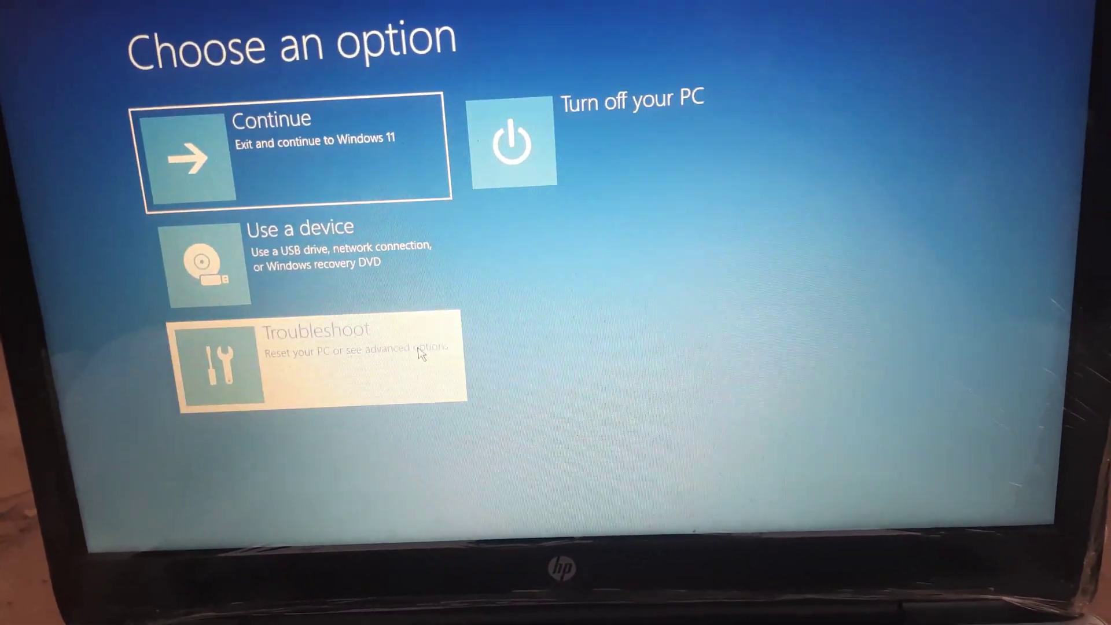
Step: Choose Troubleshoot > Advanced options > UEFI Firmware Settings to reboot into HP firmware setup
{"action": "left_click", "coordinate": [430, 350]}
{"action": "key", "text": "Down"}
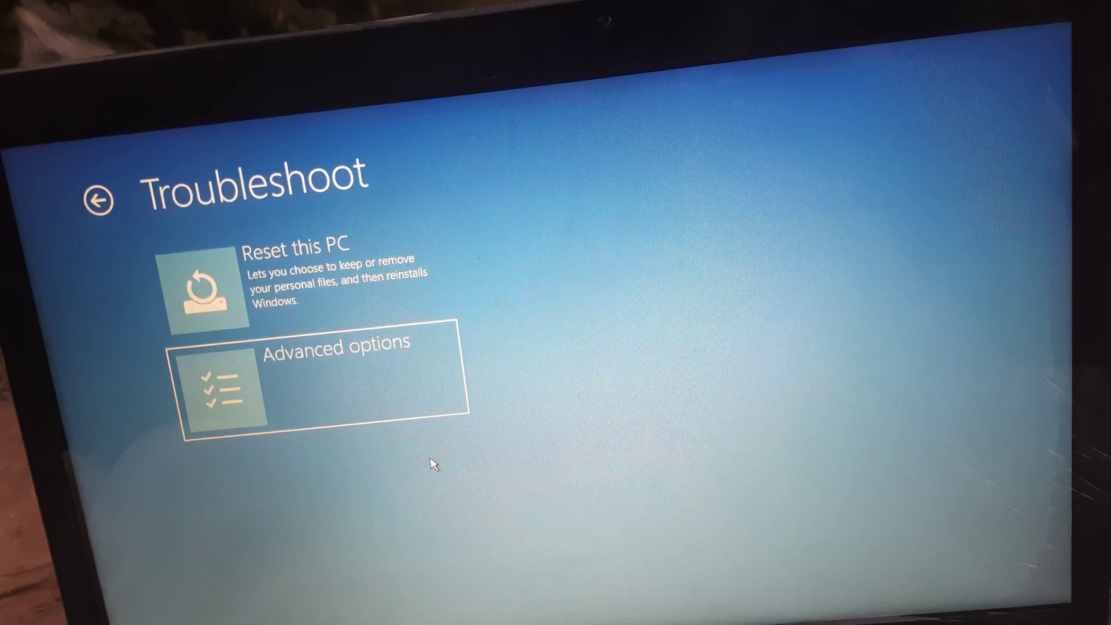
{"action": "key", "text": "Return"}
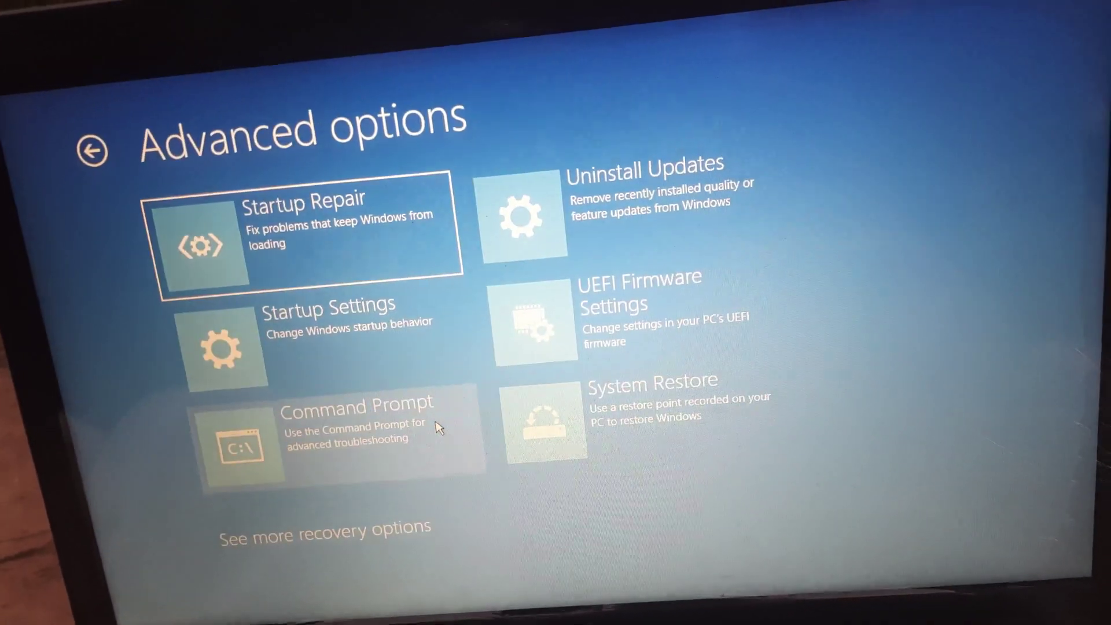
{"action": "key", "text": "Right"}
{"action": "key", "text": "Down"}
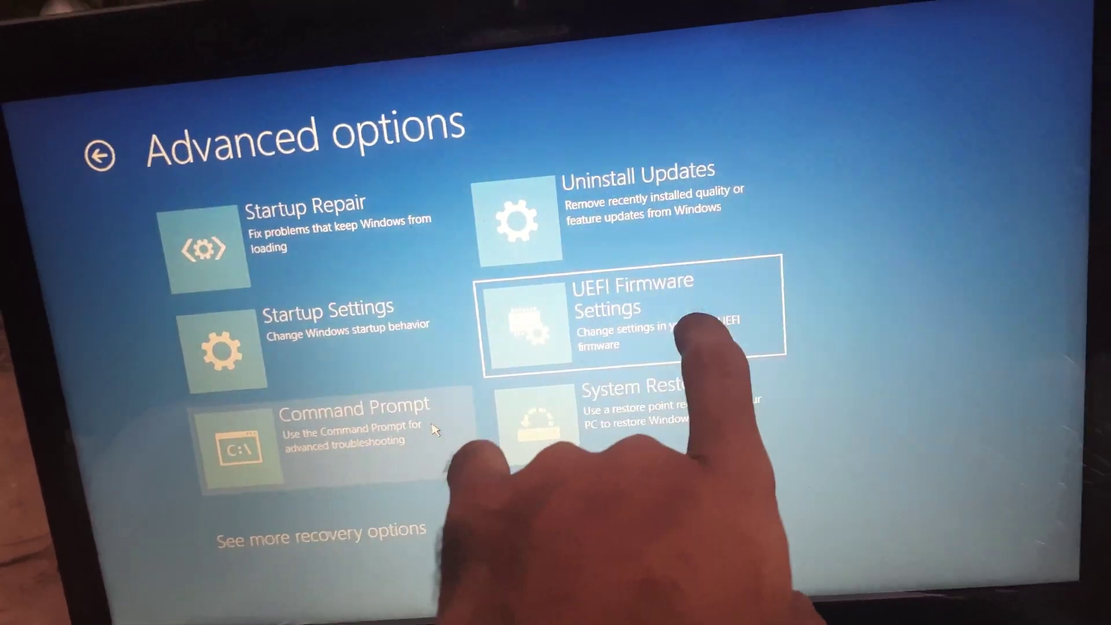
{"action": "key", "text": "Return"}
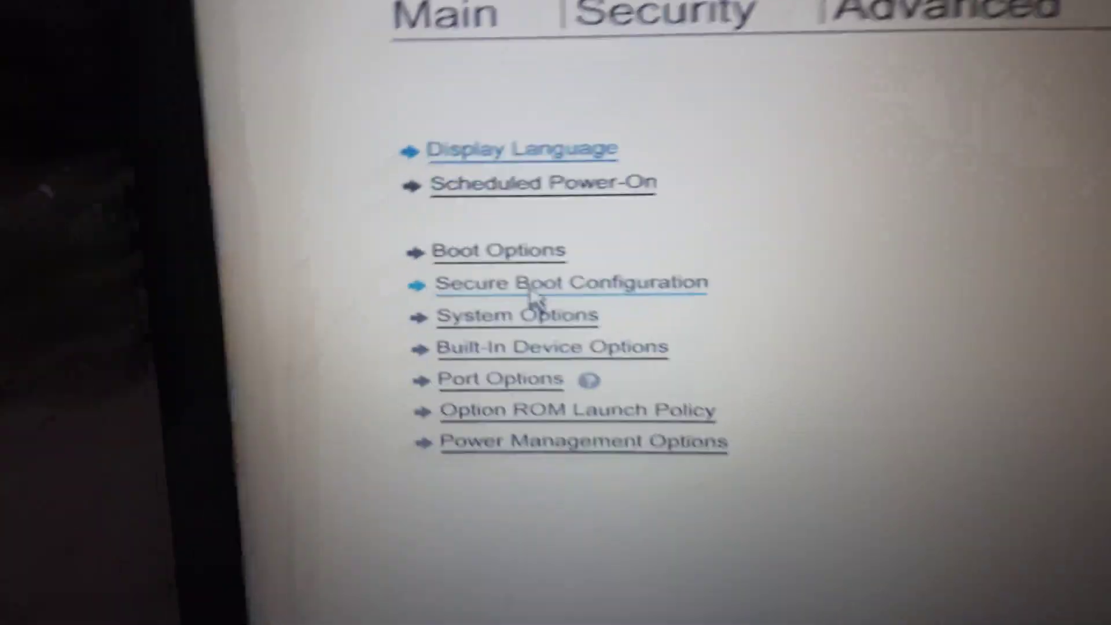
Step: Set Secure Boot Configuration to 'Legacy Support Enable and Secure Boot Disable' and save it
{"action": "left_click", "coordinate": [461, 287]}
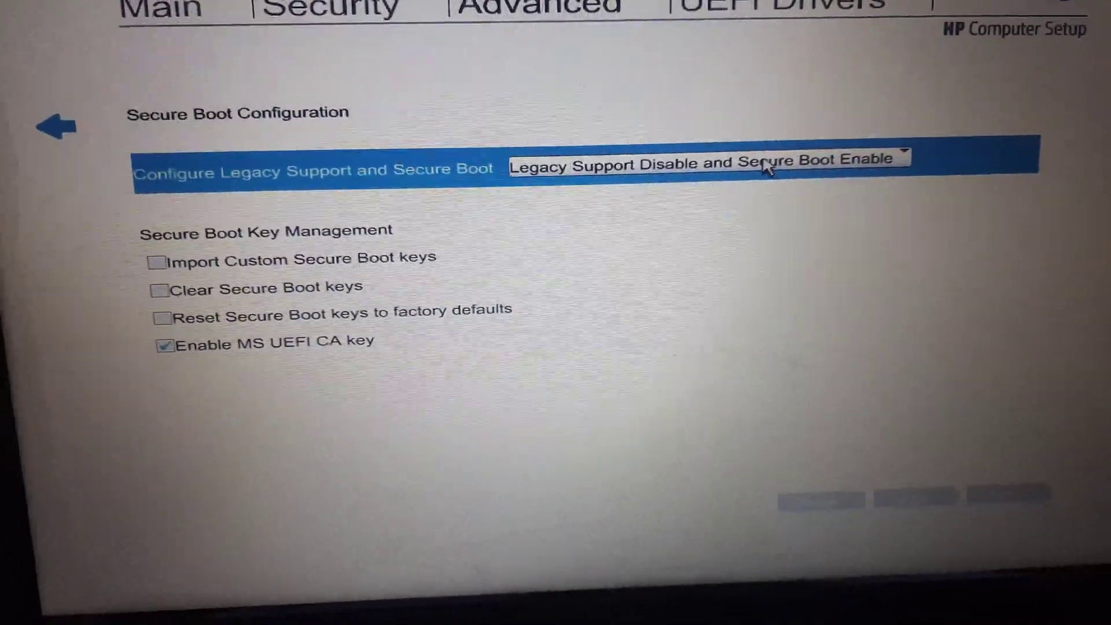
{"action": "left_click", "coordinate": [772, 178]}
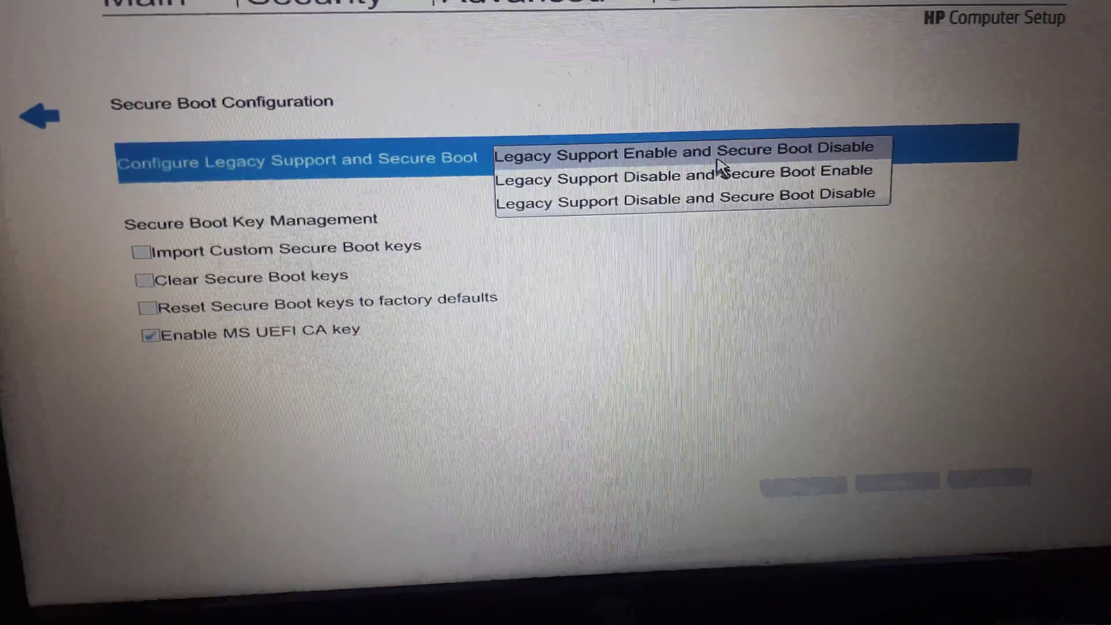
{"action": "left_click", "coordinate": [720, 141]}
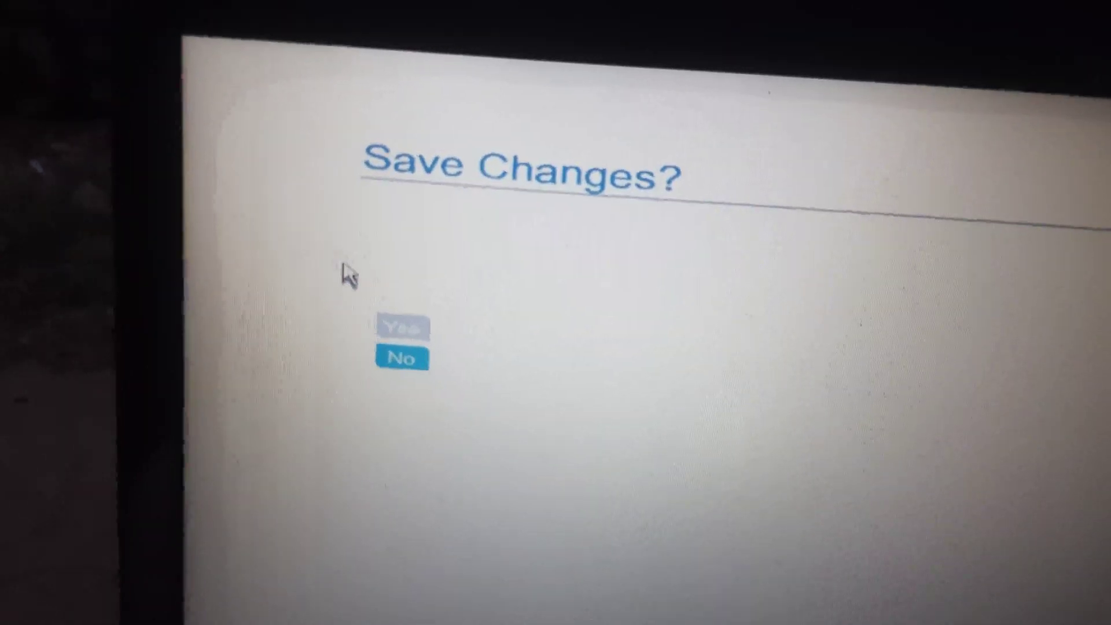
{"action": "left_click", "coordinate": [375, 288]}
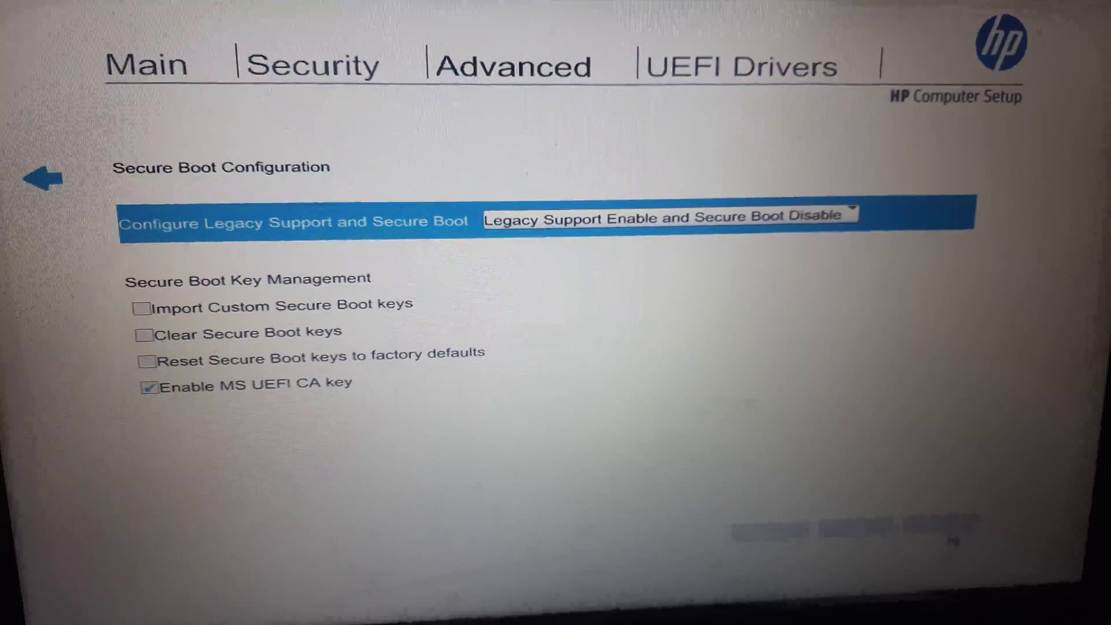
Step: Exit HP Computer Setup, keeping the saved boot configuration changes
{"action": "left_click", "coordinate": [939, 519]}
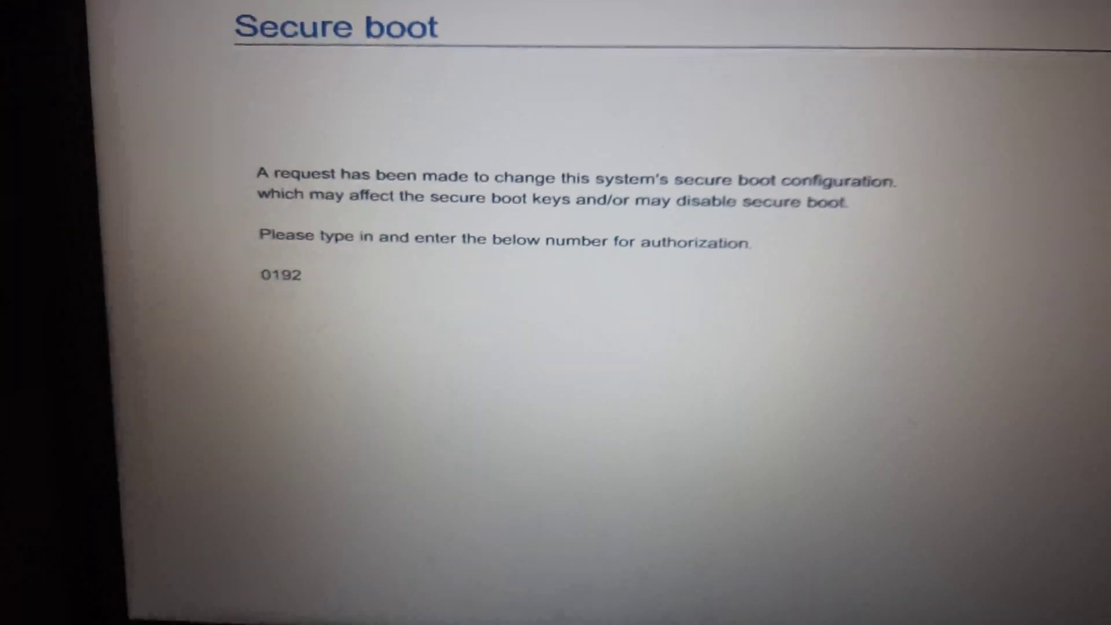
{"action": "type", "text": "0"}
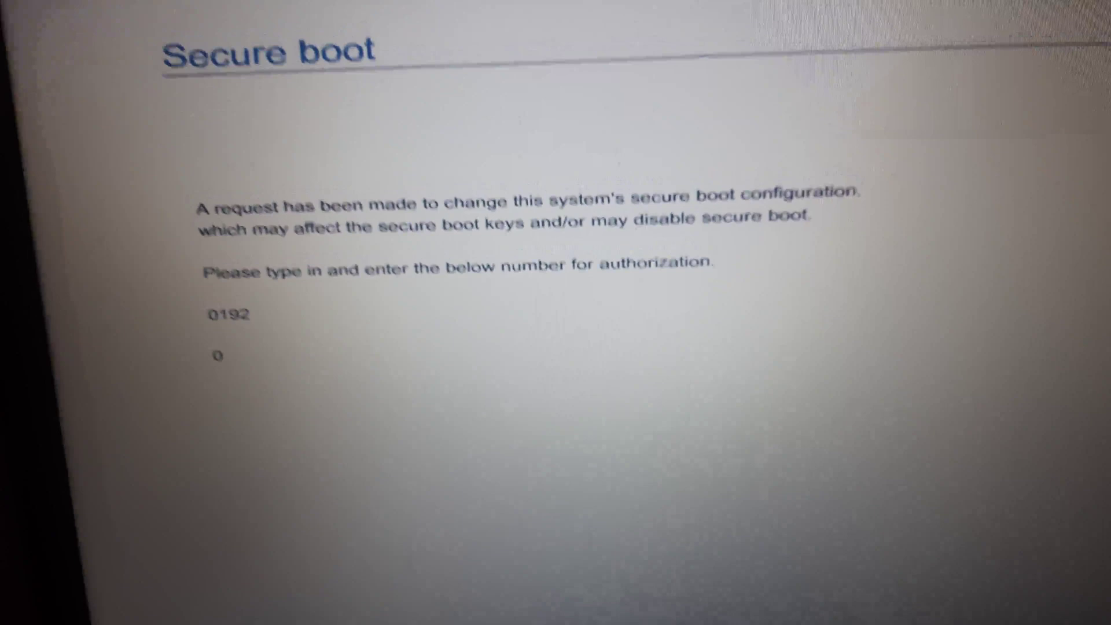
{"action": "type", "text": "1"}
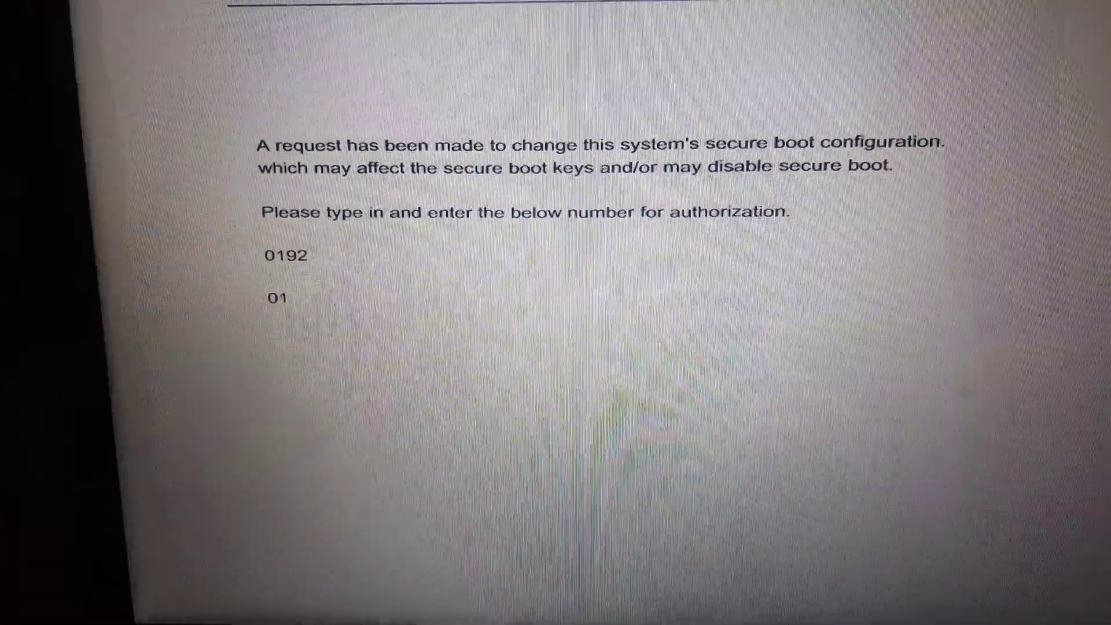
{"action": "type", "text": "9"}
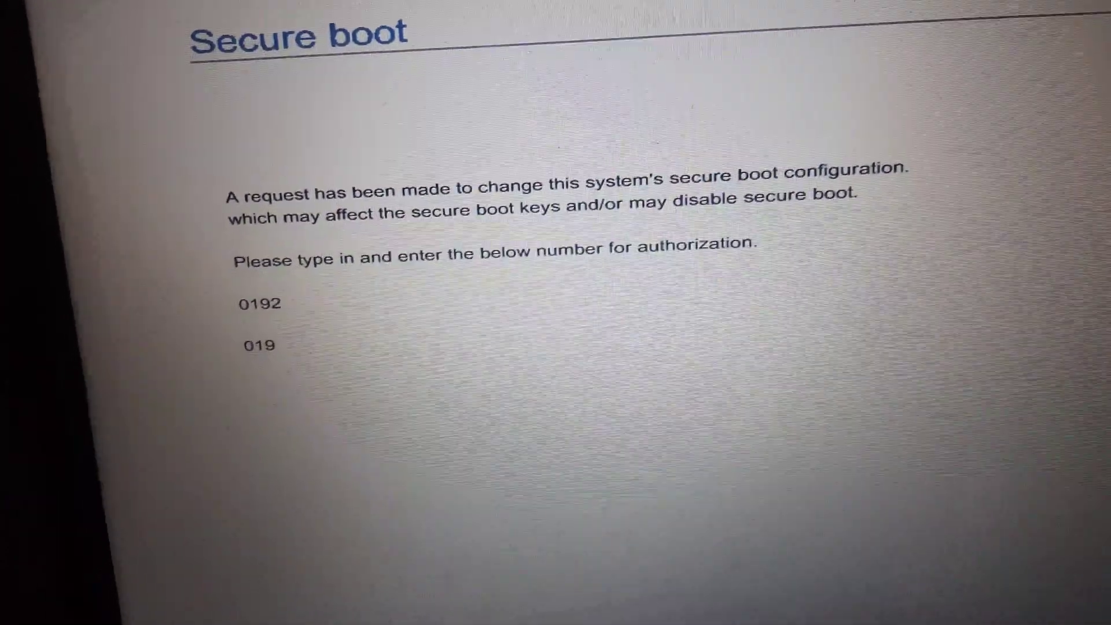
{"action": "type", "text": "2"}
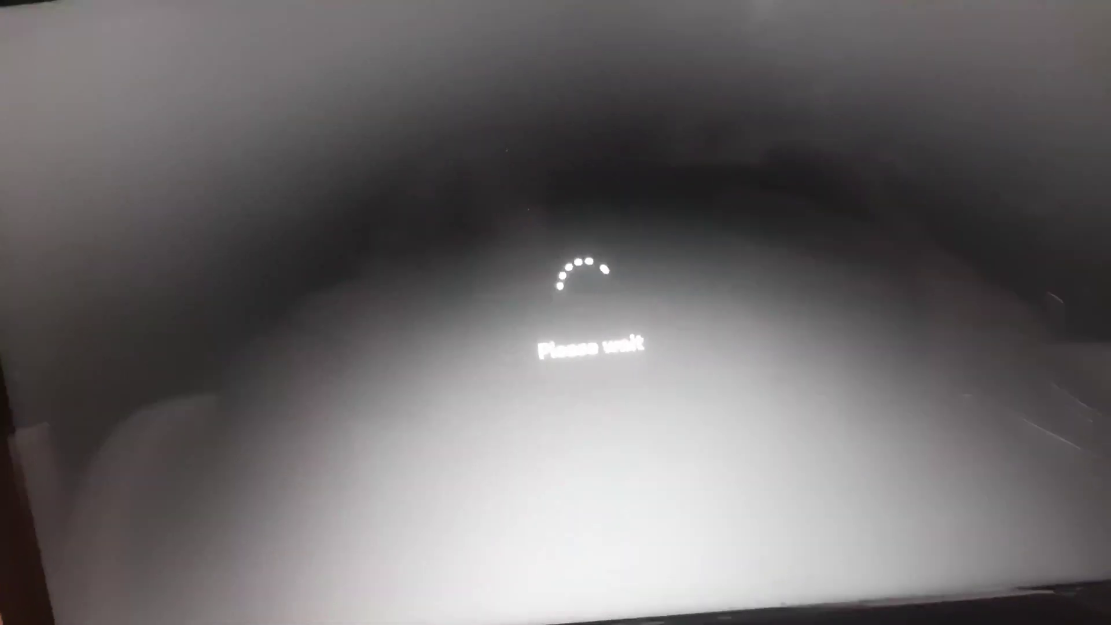
Step: Sign in, reopen System Information, confirm Secure Boot State reads Off, then close it
{"action": "key", "text": "space"}
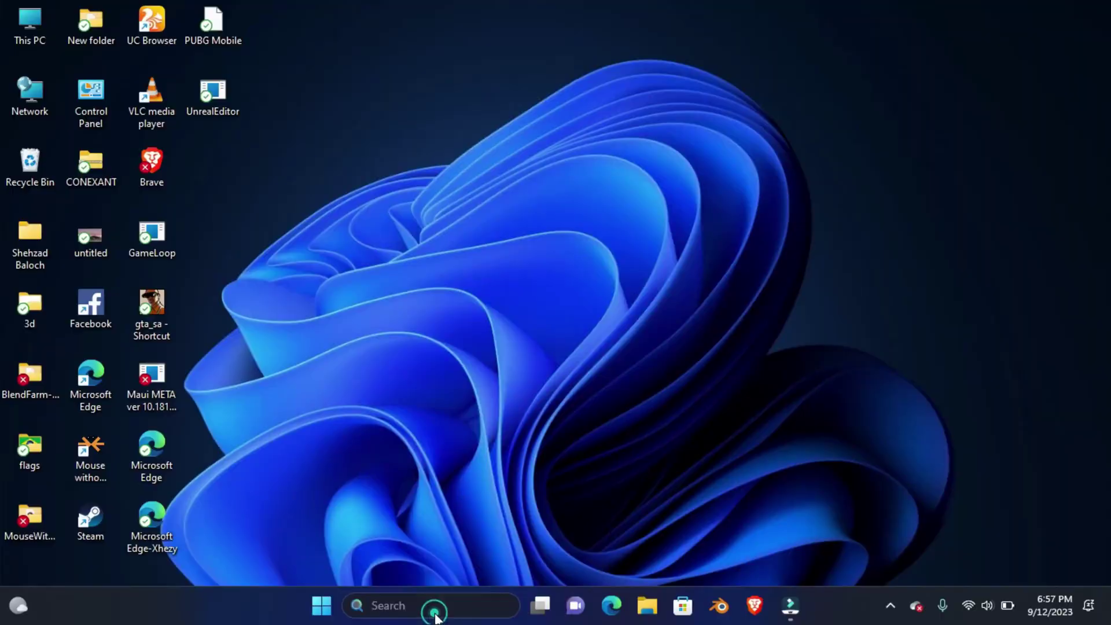
{"action": "left_click", "coordinate": [408, 605]}
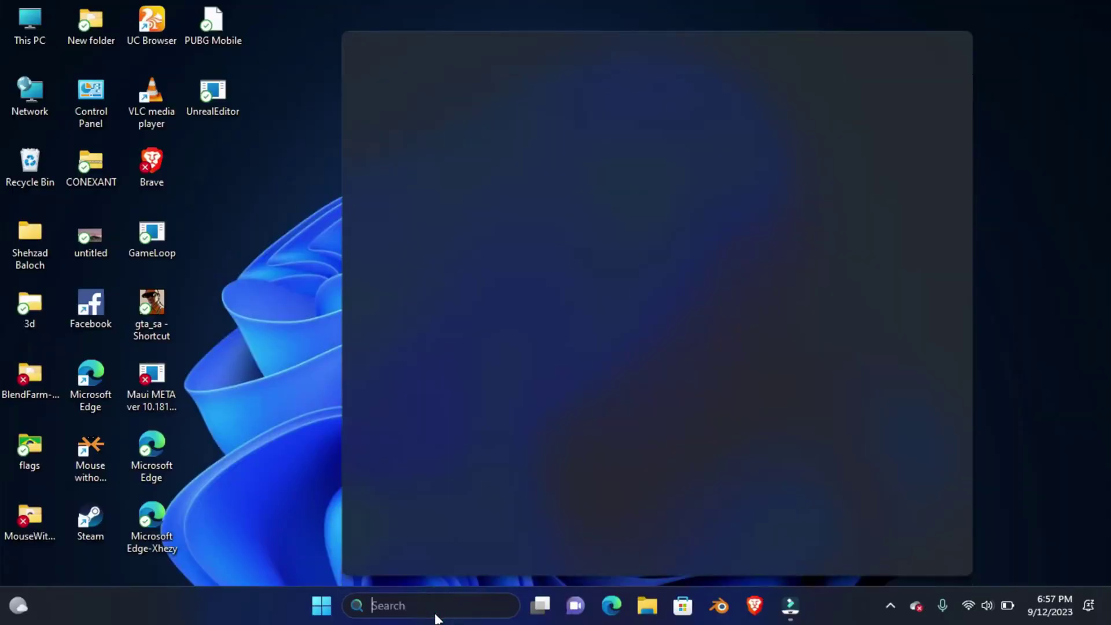
{"action": "left_click", "coordinate": [464, 104]}
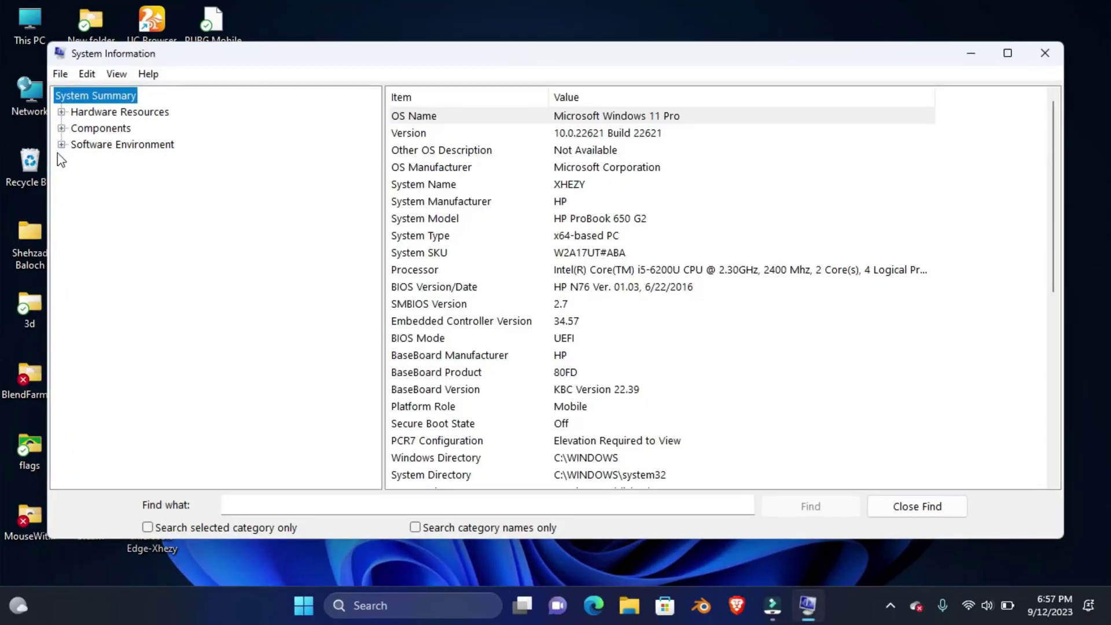
{"action": "scroll", "coordinate": [567, 394], "scroll_direction": "down", "scroll_amount": 7}
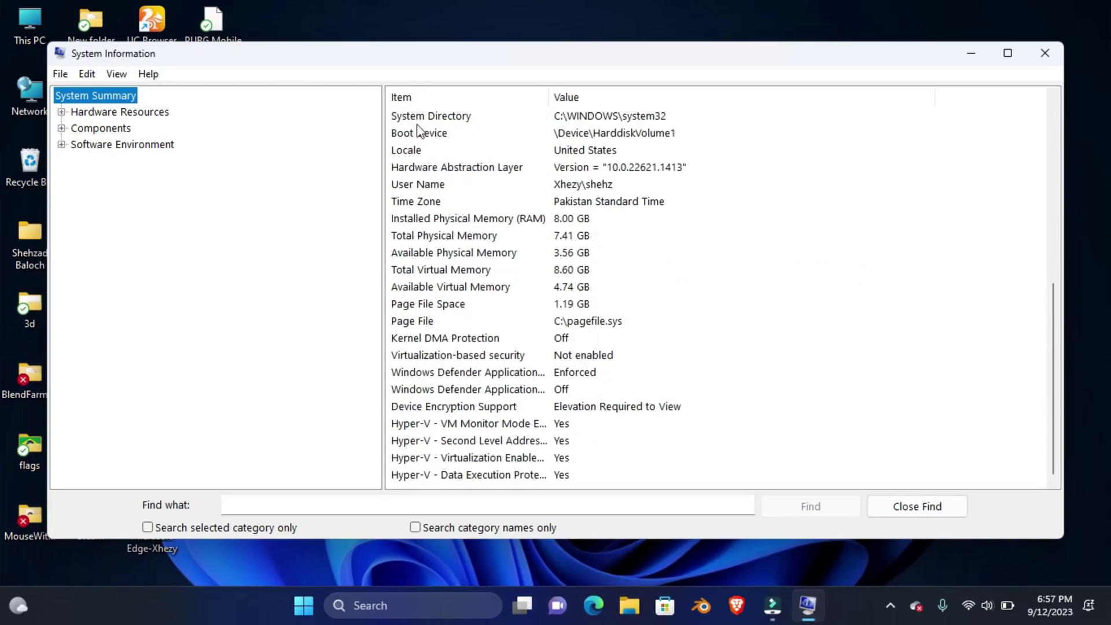
{"action": "scroll", "coordinate": [496, 201], "scroll_direction": "up", "scroll_amount": 3}
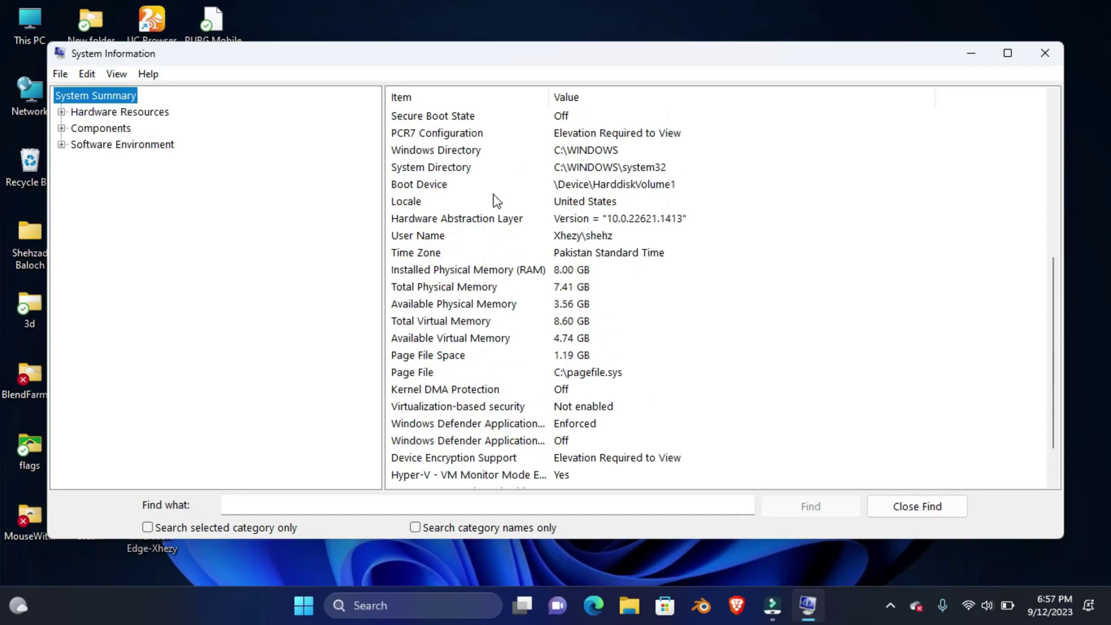
{"action": "scroll", "coordinate": [498, 201], "scroll_direction": "up", "scroll_amount": 3}
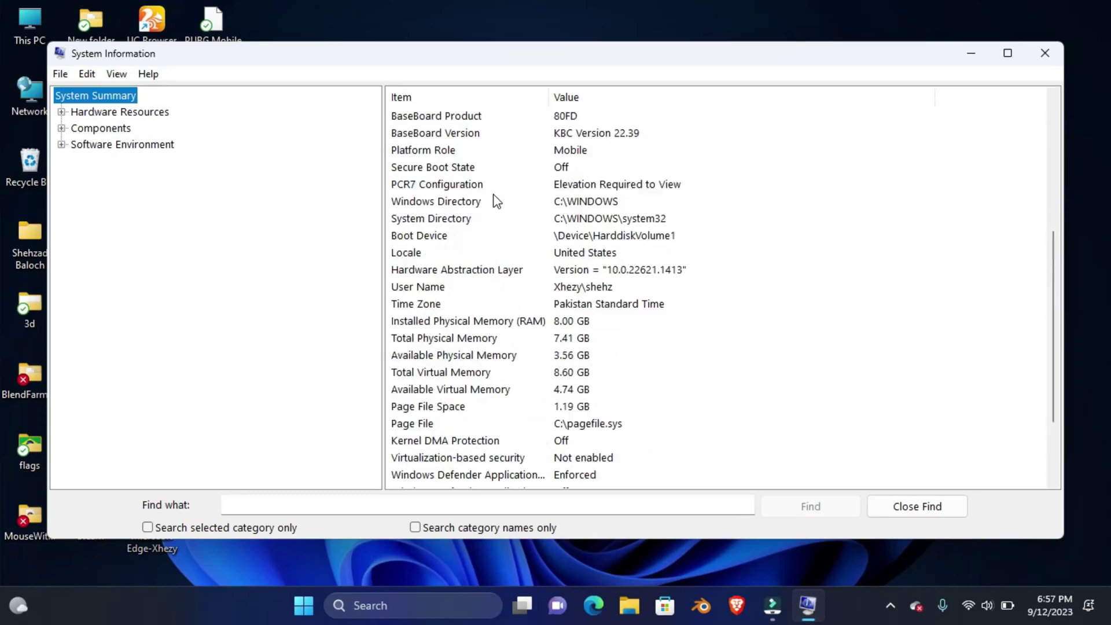
{"action": "left_click", "coordinate": [448, 167]}
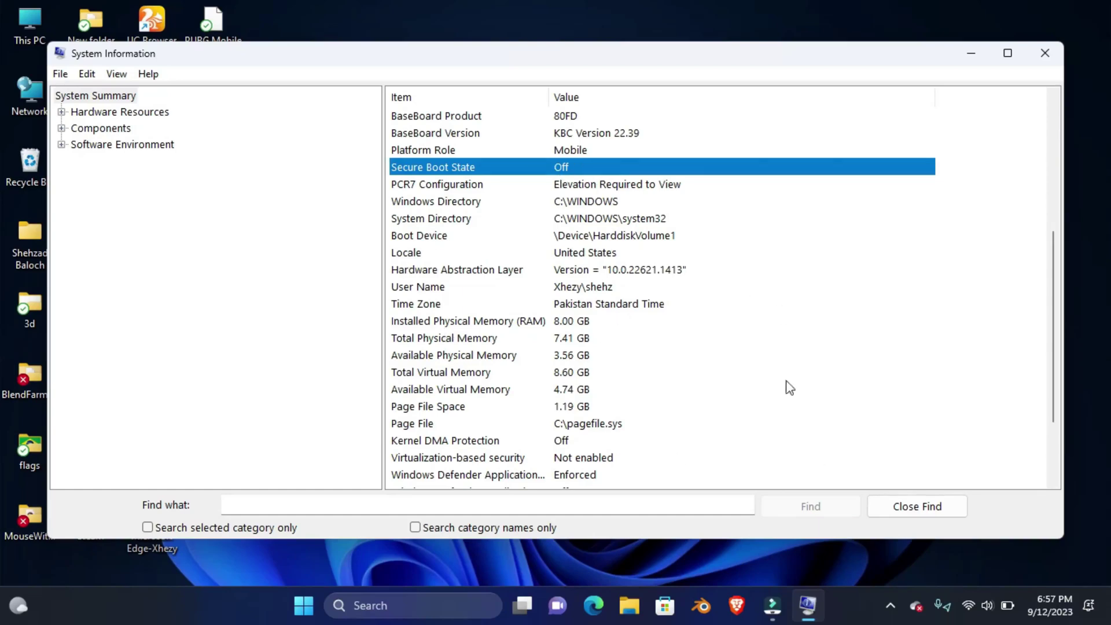
{"action": "left_click", "coordinate": [1045, 55]}
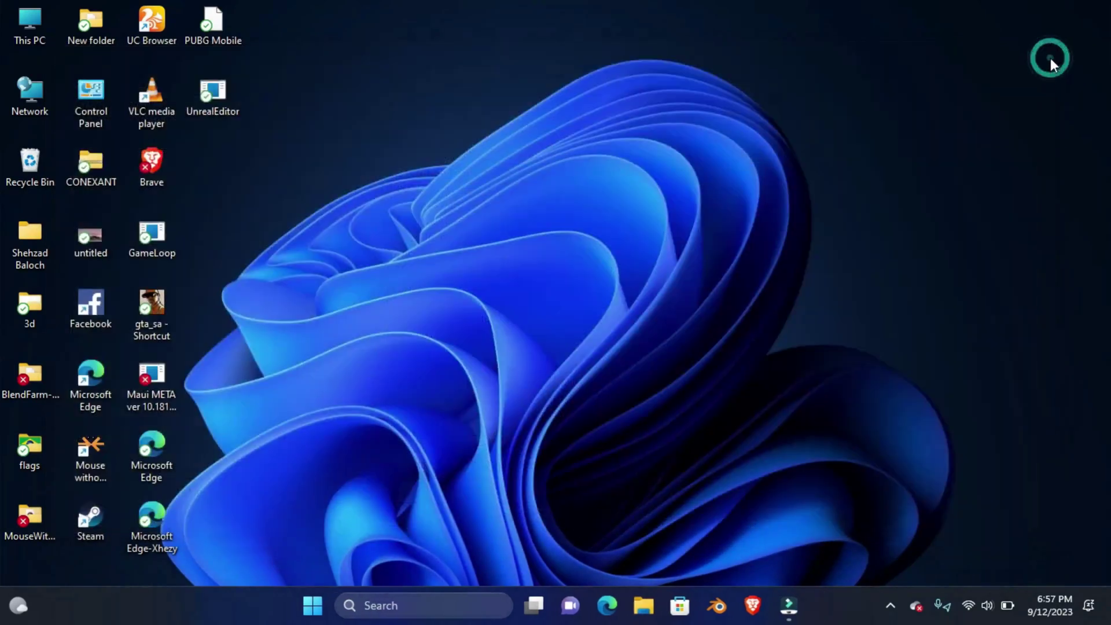